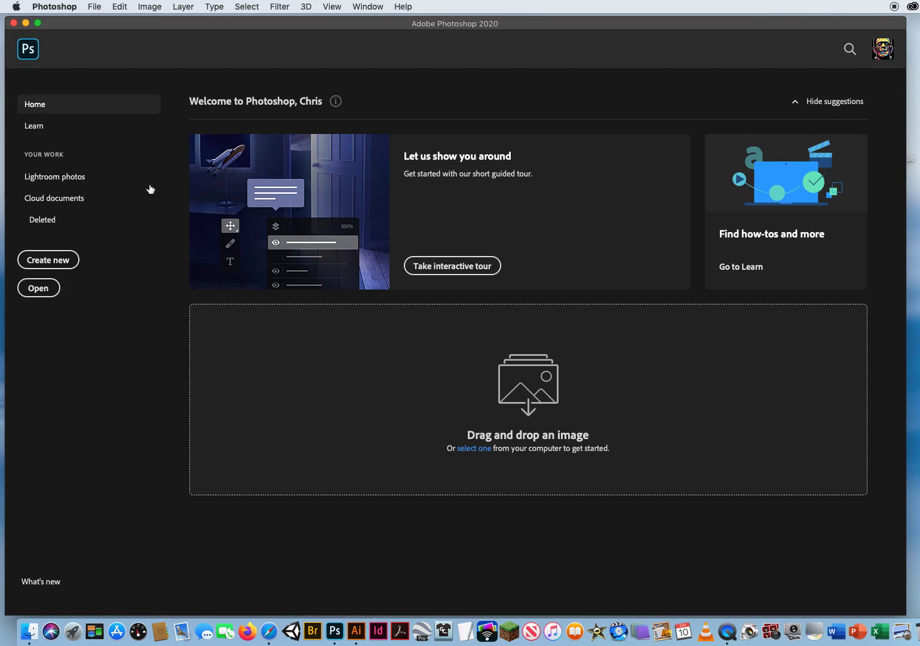
Step: Open '1 Basic Cropping.JPG' from the '1 Cropping Photos' folder via File > Open
left_click(94, 6)
left_click(101, 33)
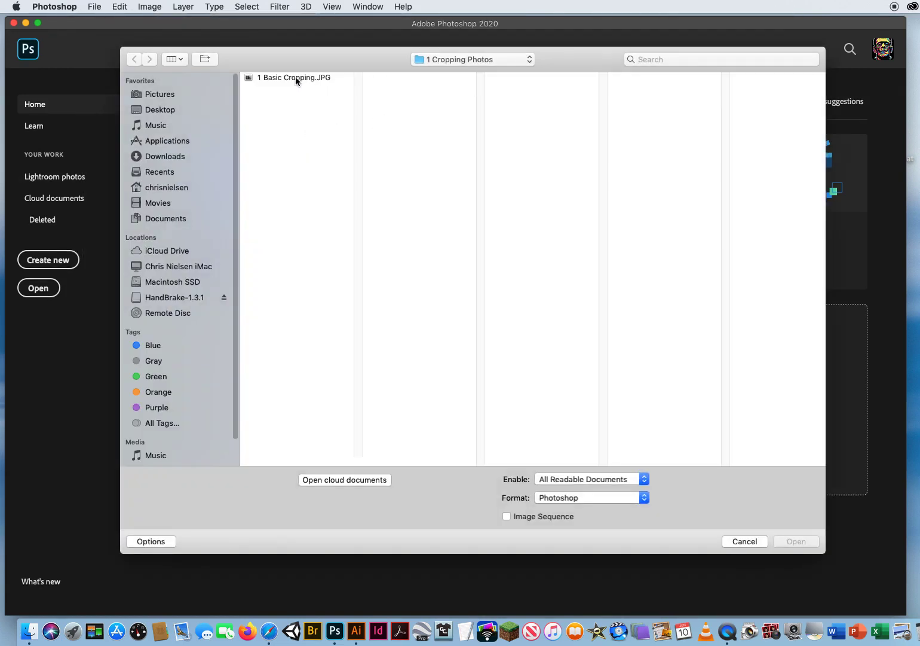
left_click(295, 77)
left_click(795, 541)
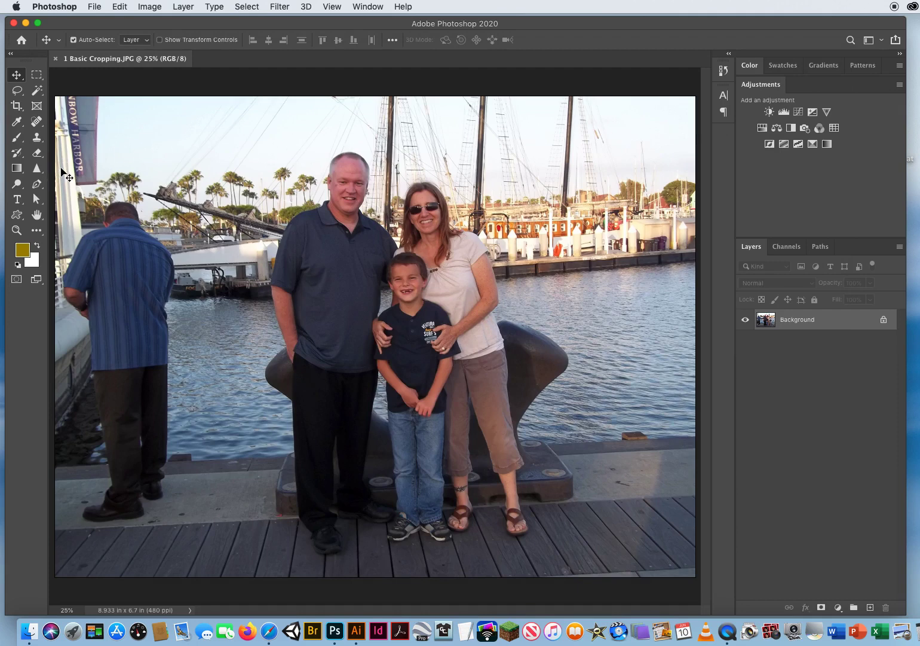
Step: Reset colours to default black and white, then zoom out and scrubby-zoom to enlarge the photo
key("d")
key("ctrl+minus")
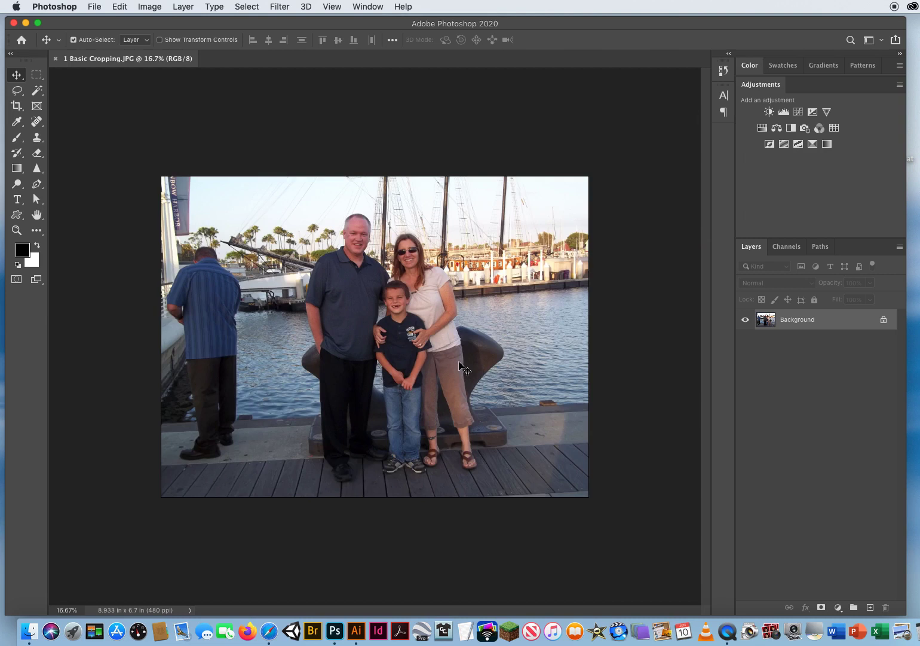
left_click(17, 231)
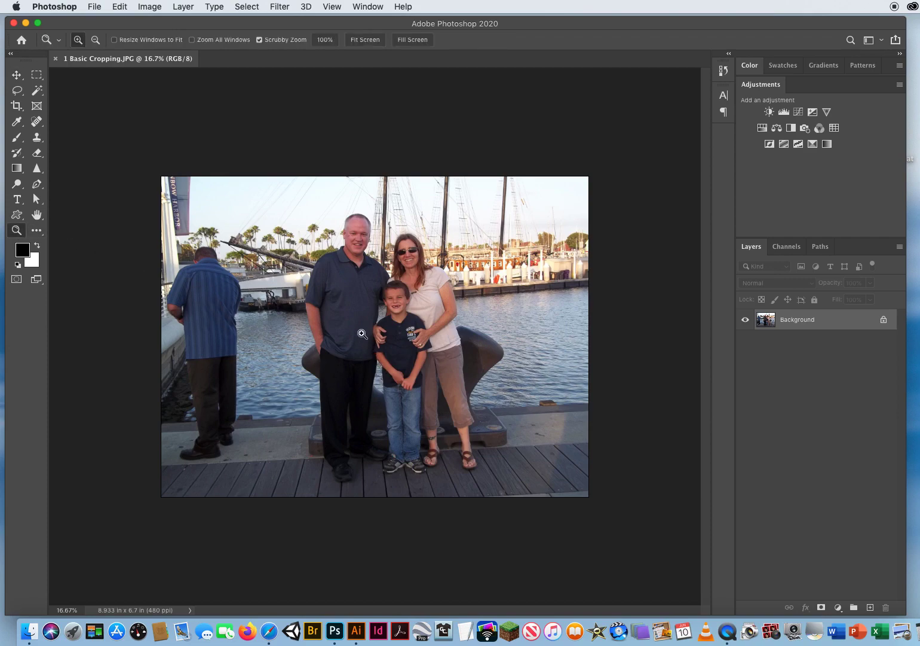
left_click_drag(370, 315, 385, 324)
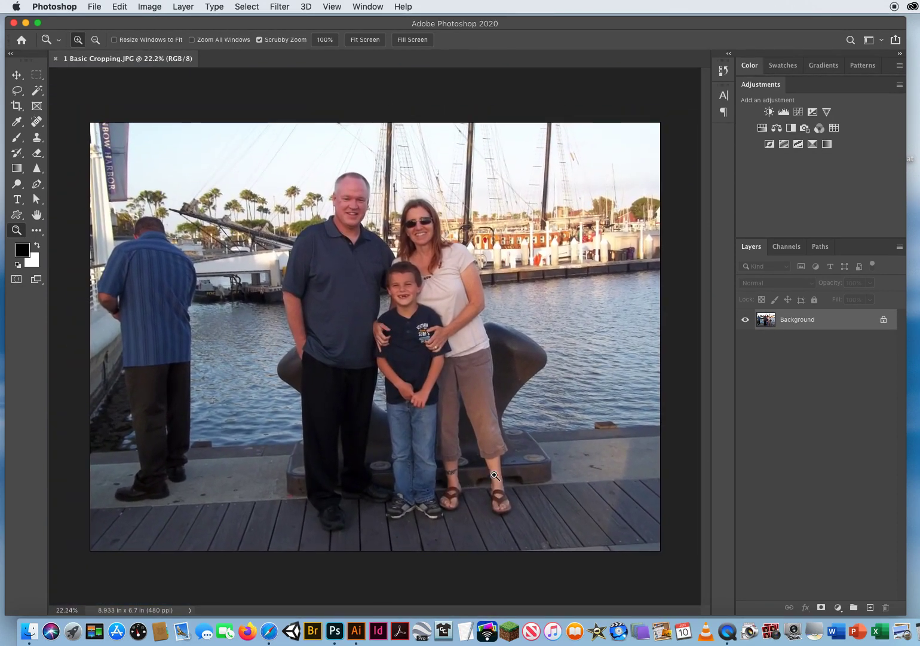
left_click(18, 76)
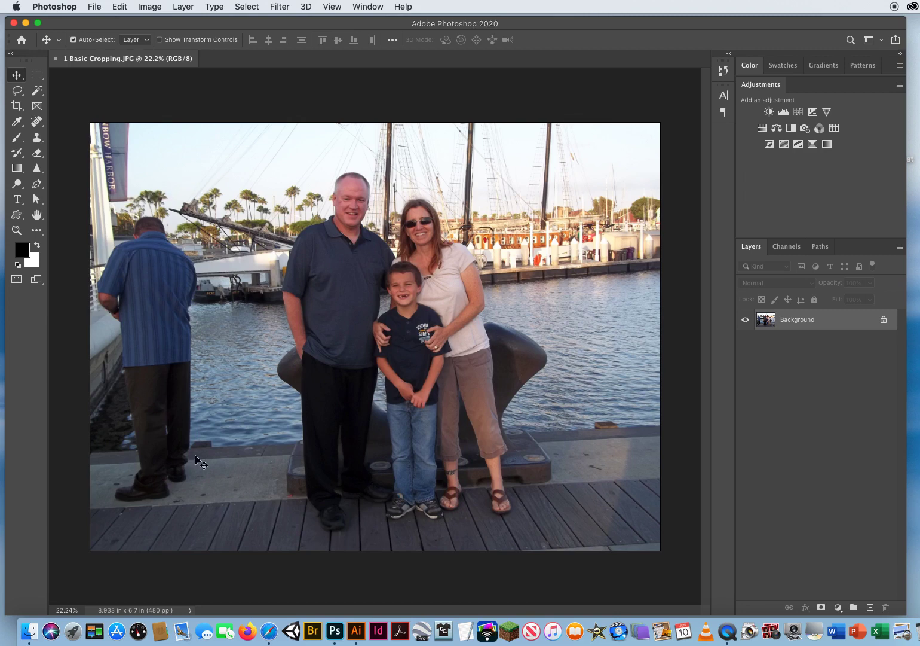
Step: Activate the Crop tool so a crop frame surrounds the whole harbor photo
left_click(15, 106)
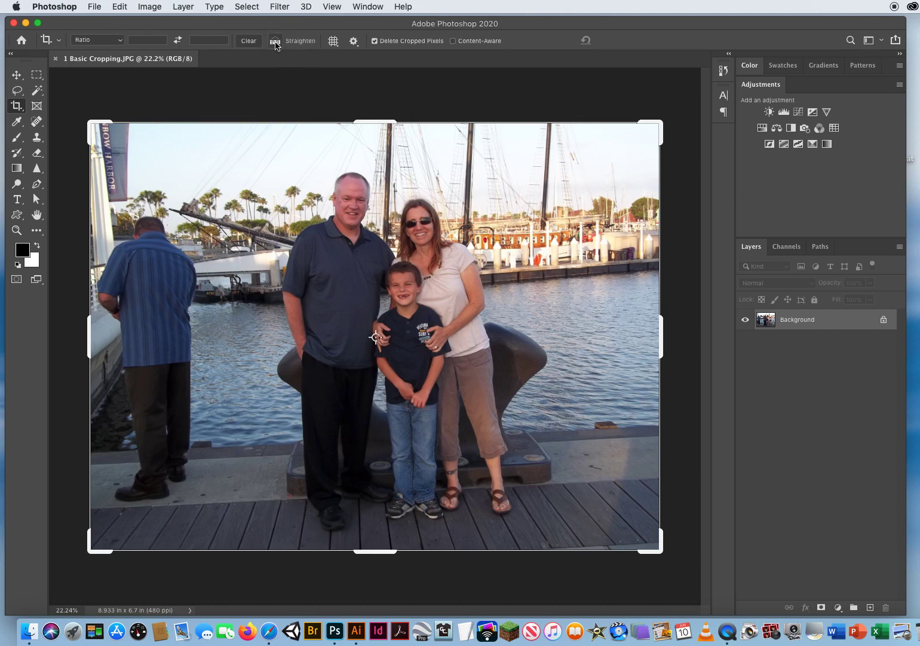
mouse_move(275, 41)
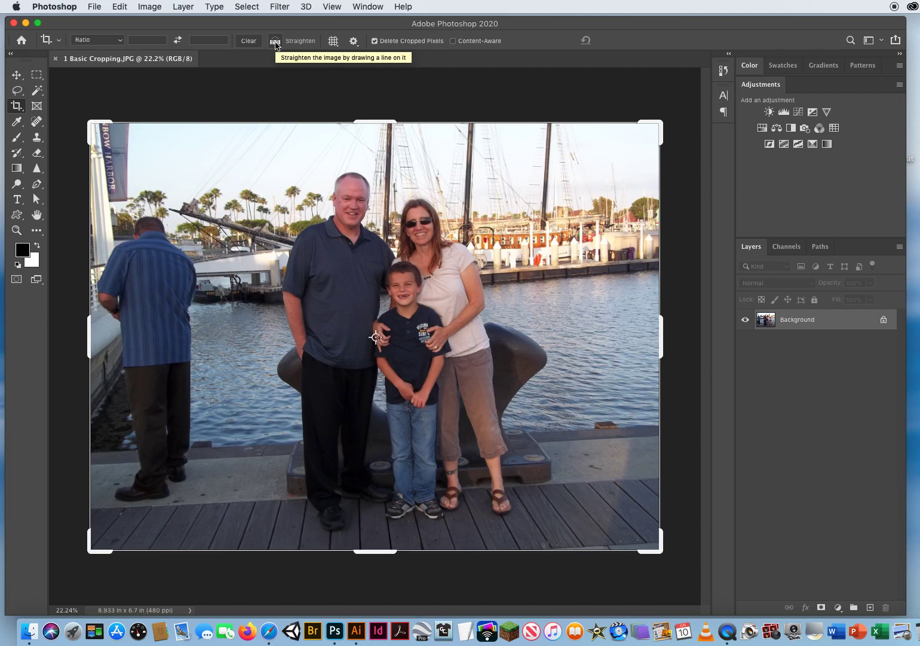
Step: Straighten the photo by drawing a Straighten line along the tilted dock boards
left_click(276, 45)
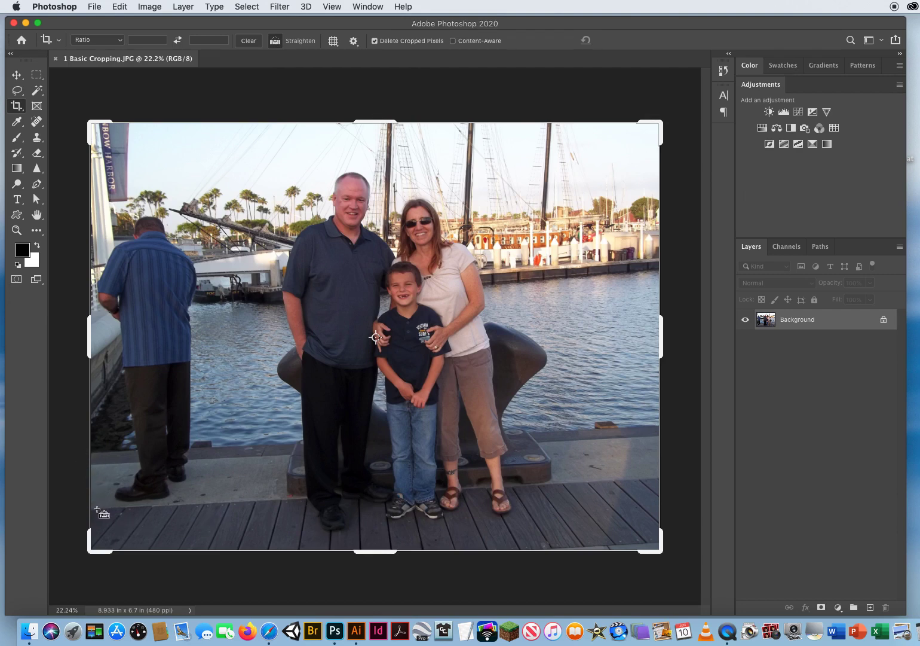
left_click_drag(97, 508, 838, 452)
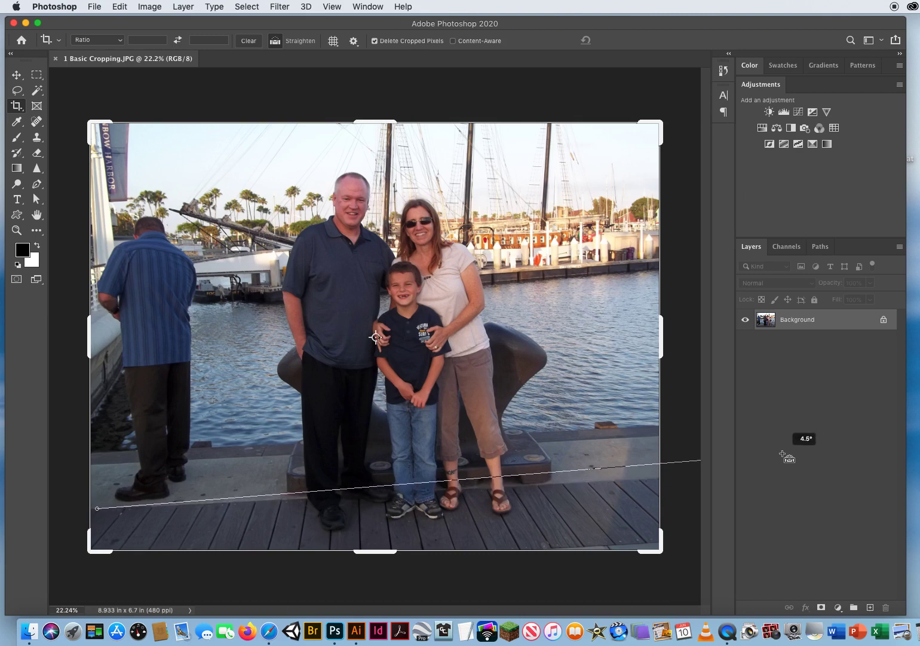
mouse_move(838, 452)
left_mouse_down()
mouse_move(606, 475)
mouse_move(736, 413)
mouse_move(733, 528)
mouse_move(741, 412)
mouse_move(757, 421)
mouse_move(764, 473)
left_mouse_up()
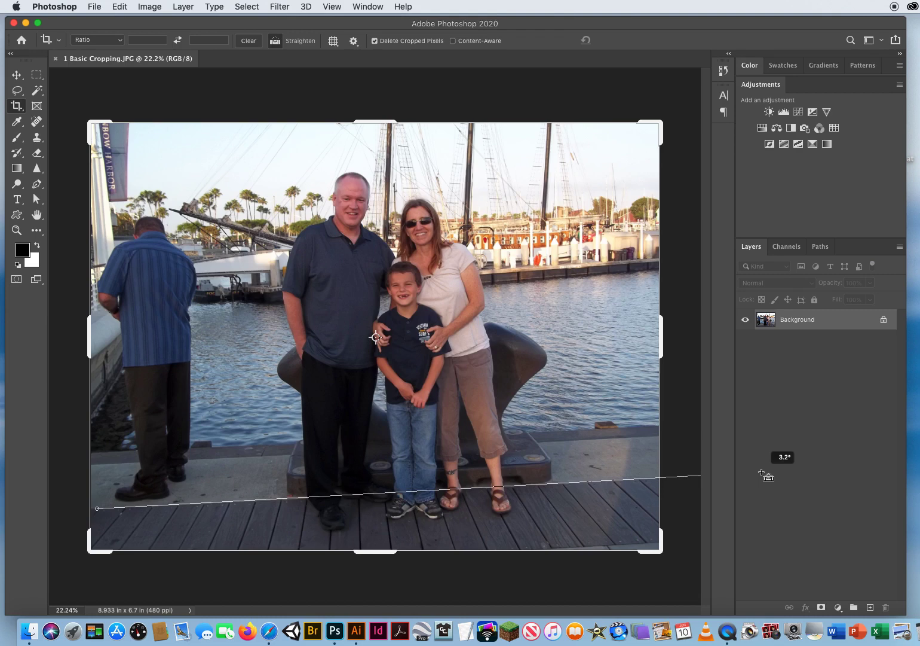
left_click_drag(762, 471, 762, 472)
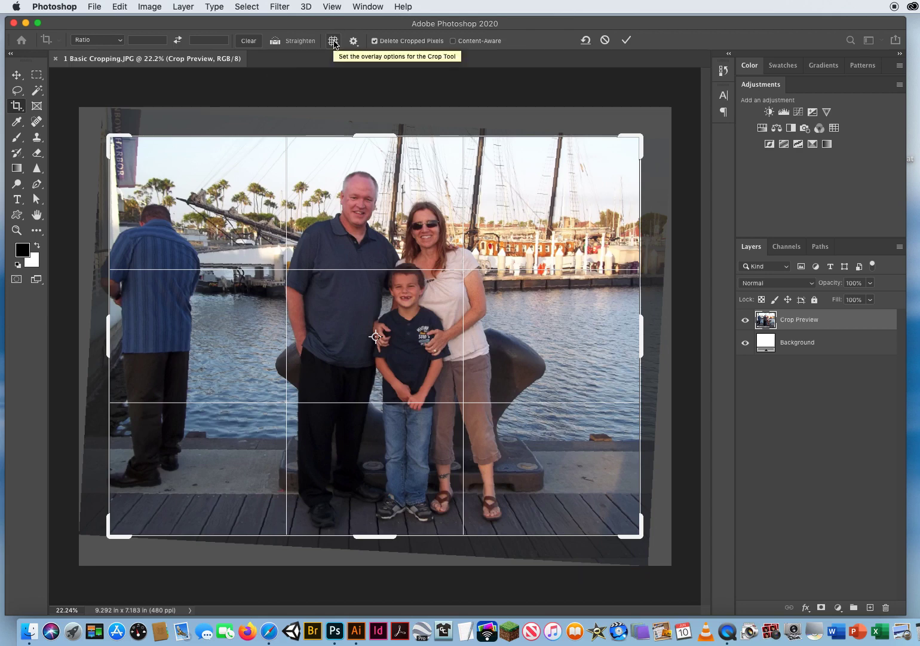
Step: Switch the crop overlay from Rule of Thirds to Grid
left_click(333, 42)
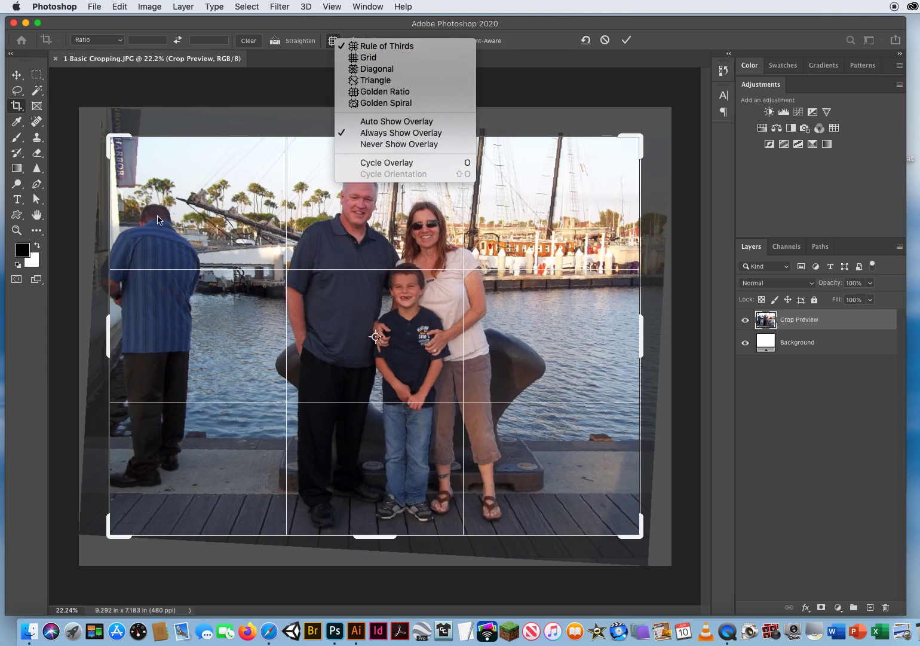
left_click(381, 60)
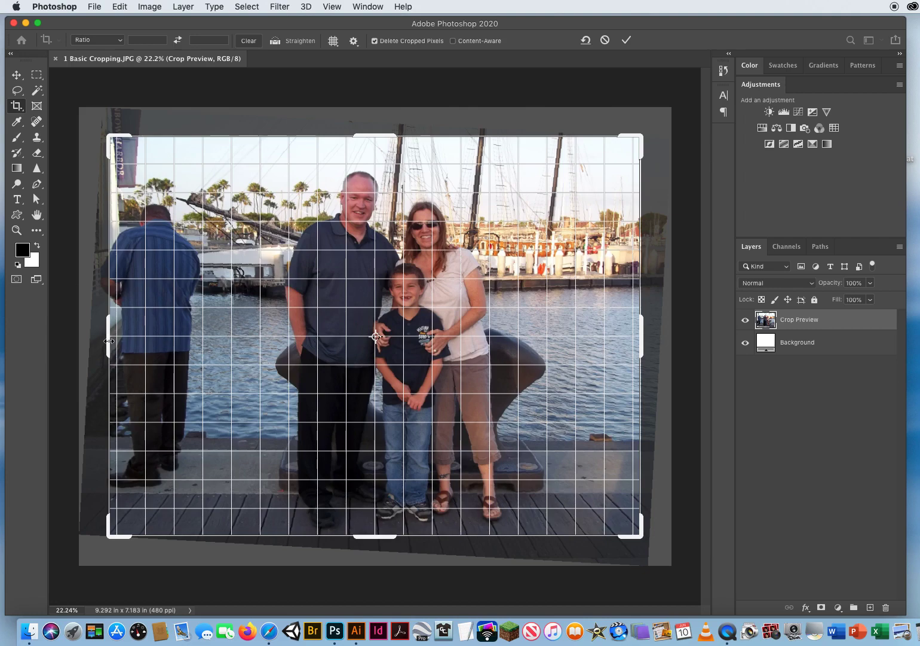
Step: Drag the left crop edge inward past the bystander on the left
left_click_drag(109, 331, 156, 339)
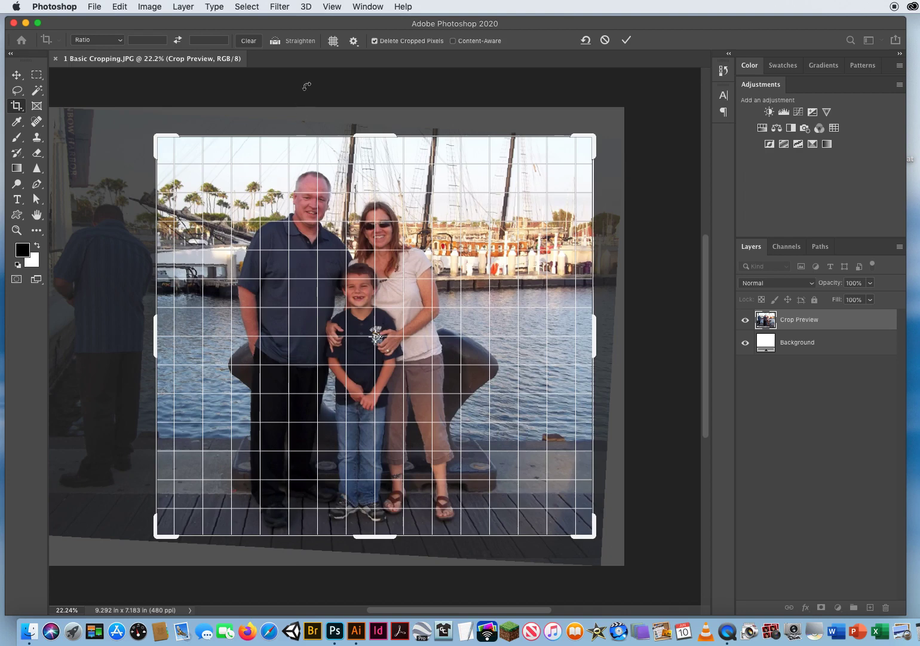
Step: Restore the Rule of Thirds overlay and pull the right and bottom crop edges in around the family
left_click(333, 42)
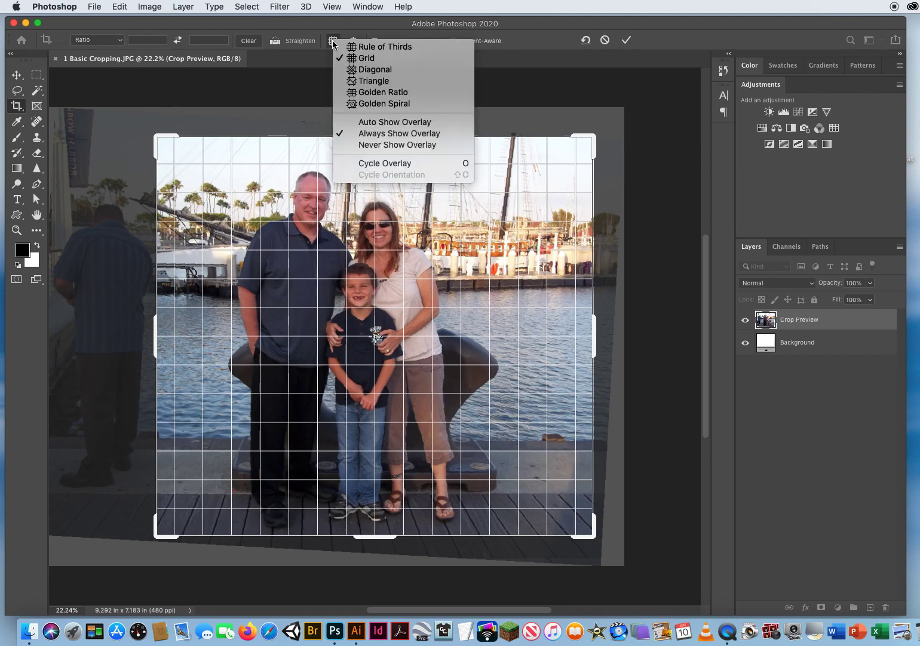
left_click(367, 48)
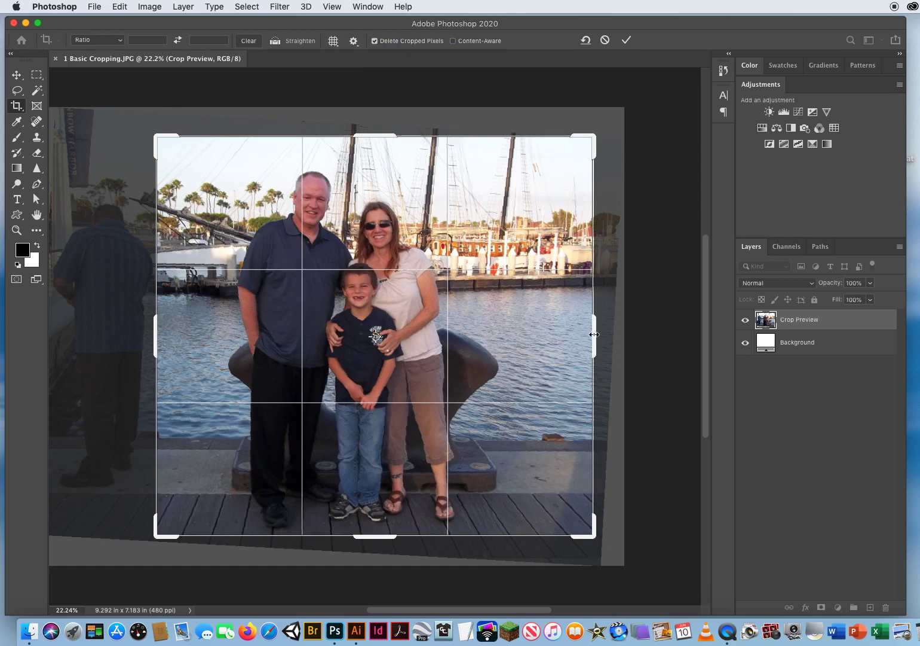
left_click_drag(594, 334, 568, 335)
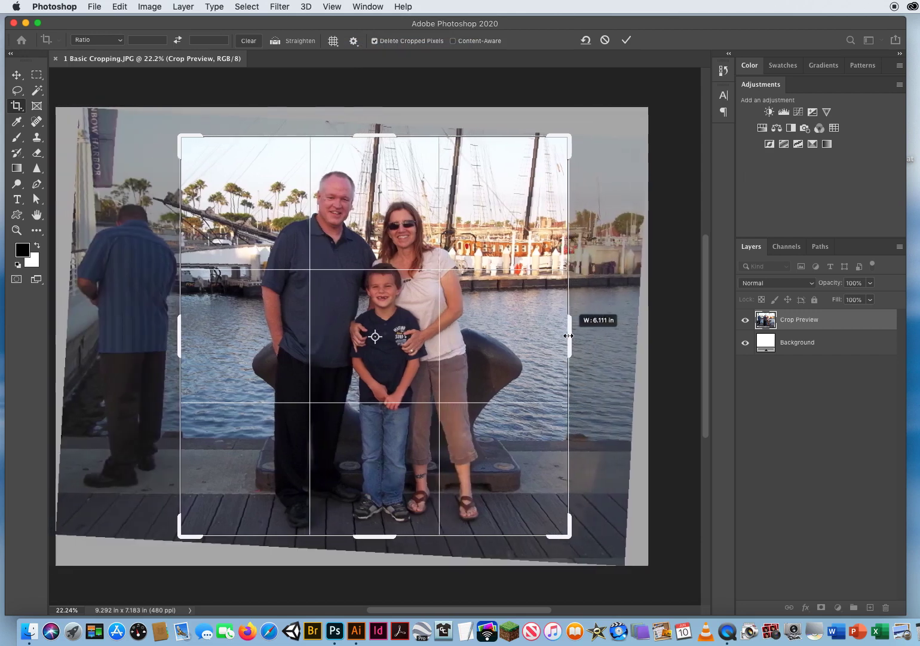
left_click_drag(568, 336, 563, 335)
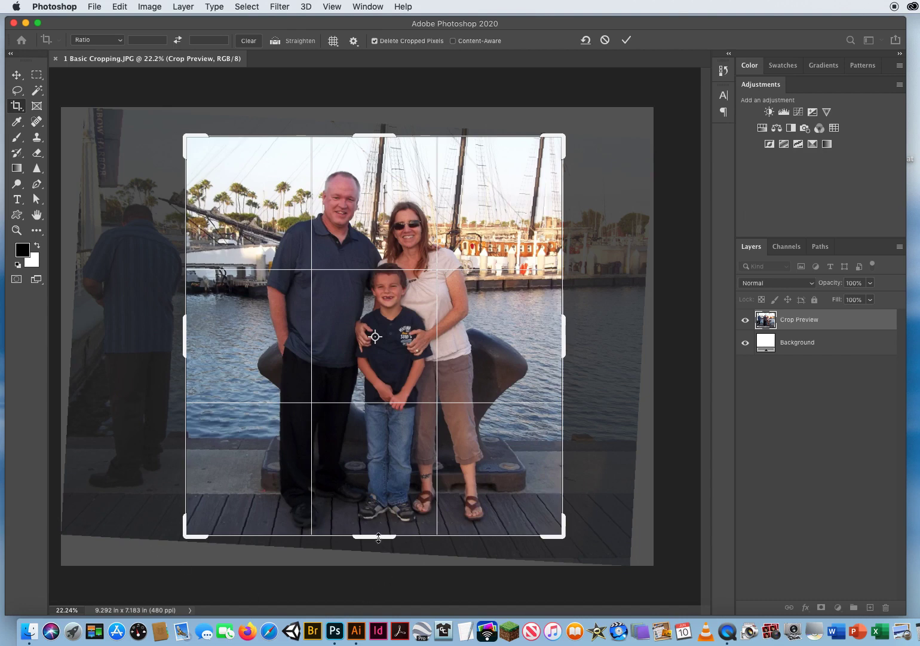
mouse_move(377, 536)
left_mouse_down()
mouse_move(376, 548)
mouse_move(376, 539)
left_mouse_up()
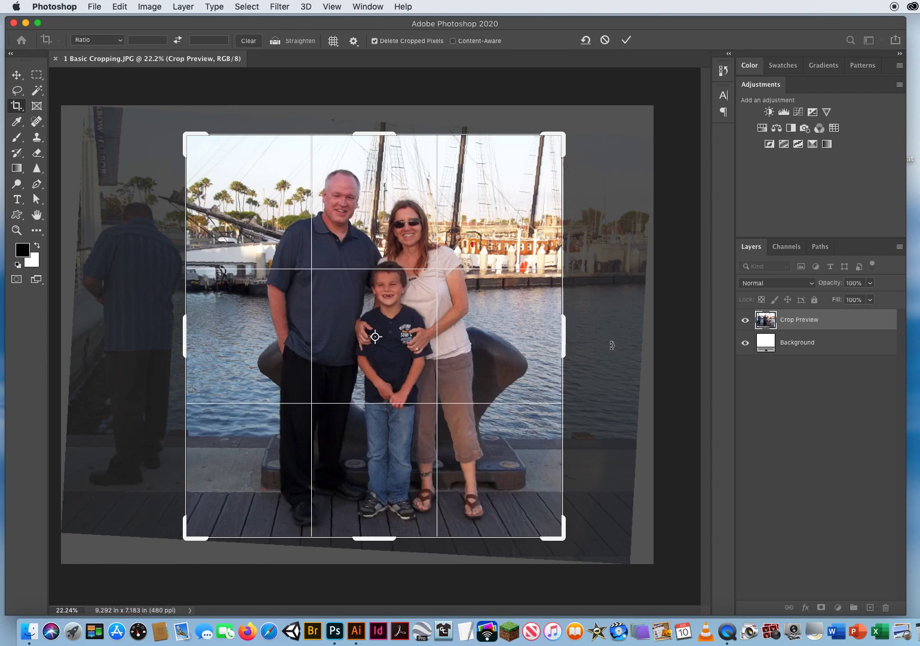
Step: Commit the straightened crop with Return and return to the Move tool
key("Return")
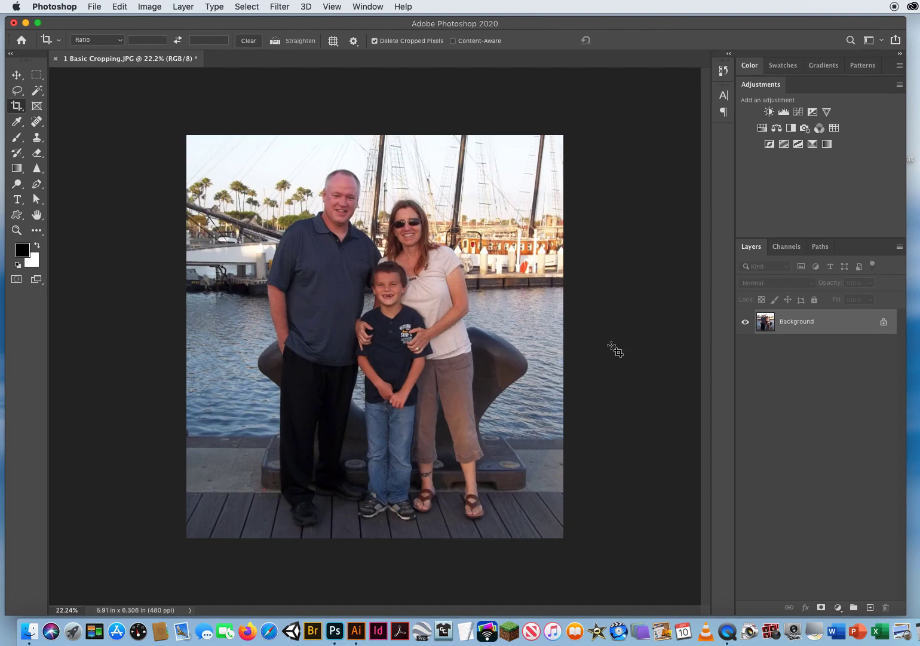
left_click(16, 74)
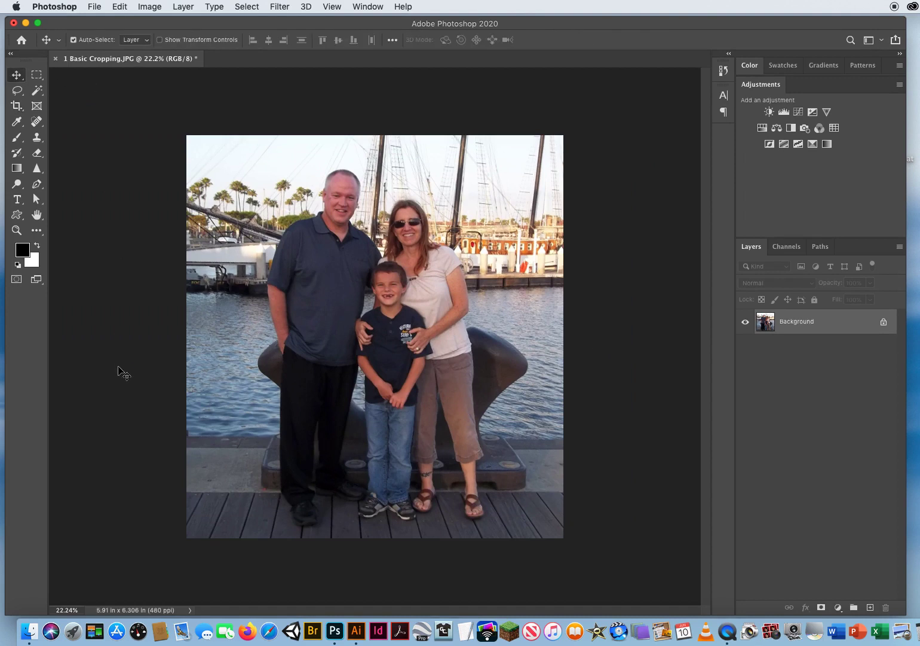